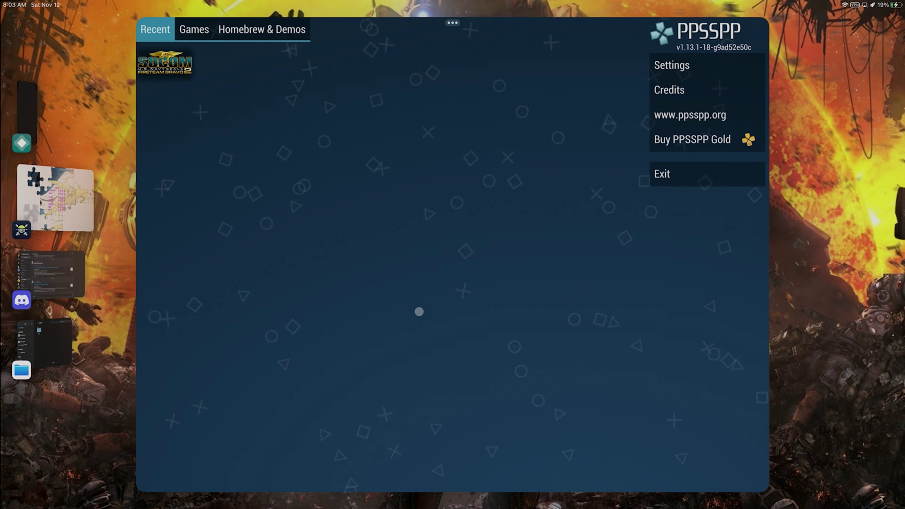
Launch SOCOM Fireteam Bravo 2 and choose ad hoc local network play
key(Return)
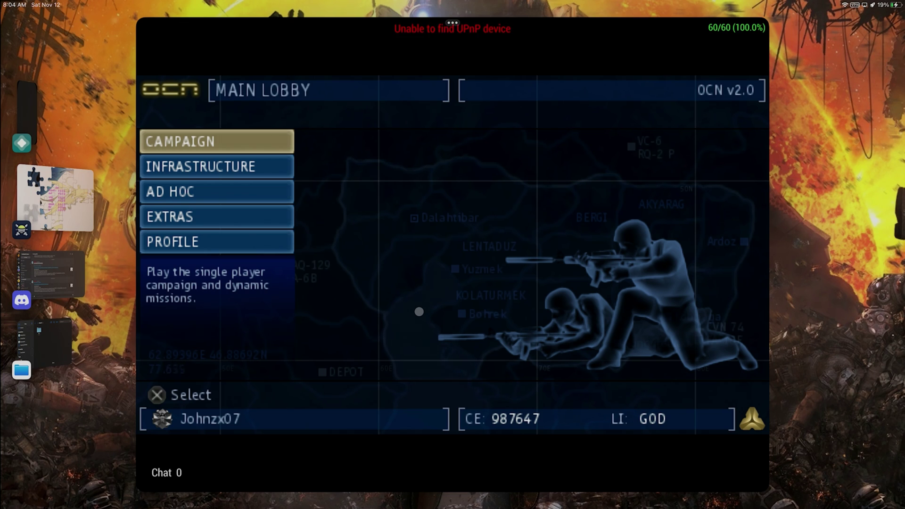
key(Down)
key(Down)
key(Down)
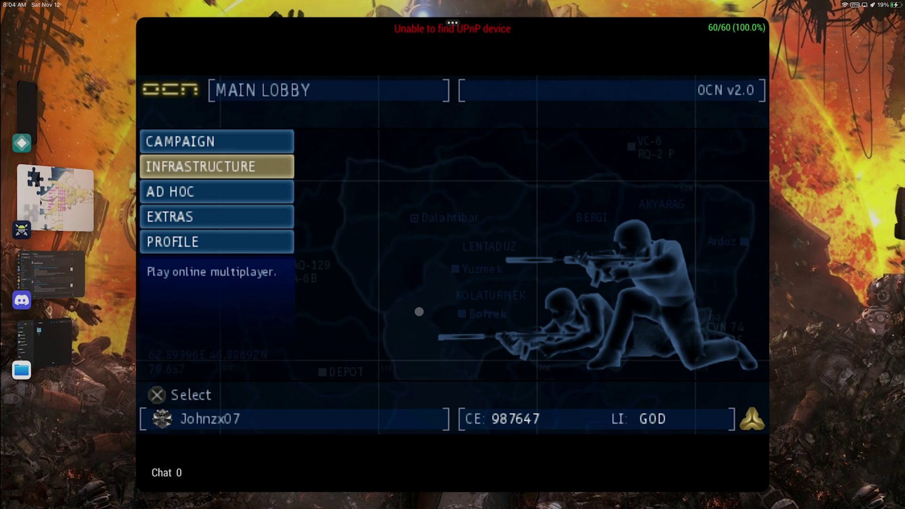
key(Up)
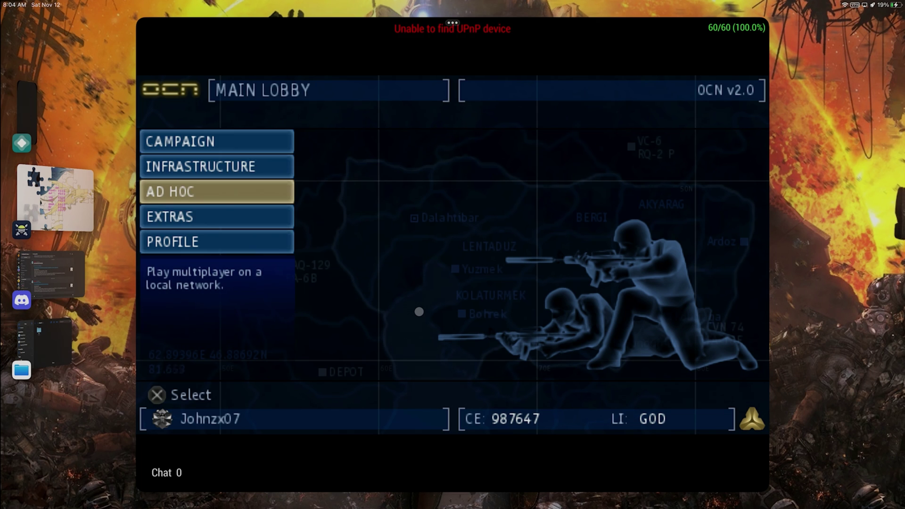
key(Return)
Shorten the player name with backspace, then join the ad hoc briefing room
key(Down)
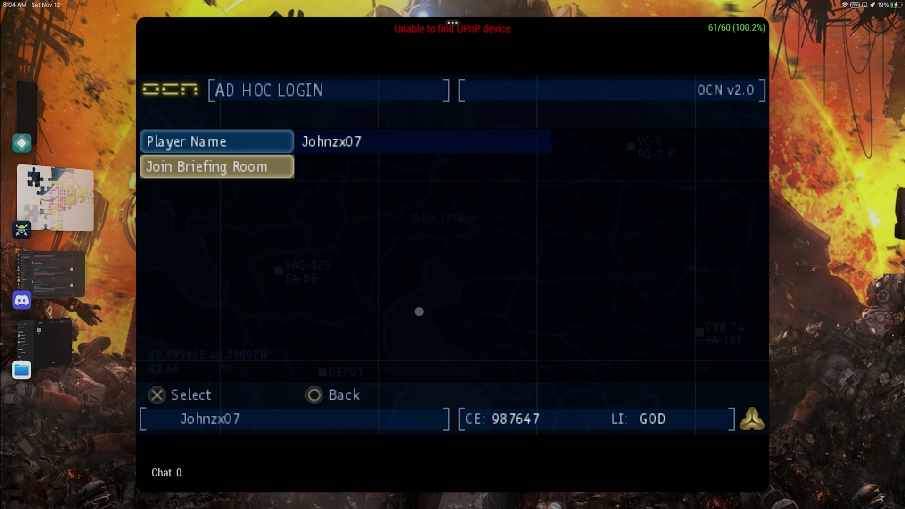
key(Up)
key(Return)
key(BackSpace)
key(BackSpace)
key(BackSpace)
key(BackSpace)
key(BackSpace)
key(BackSpace)
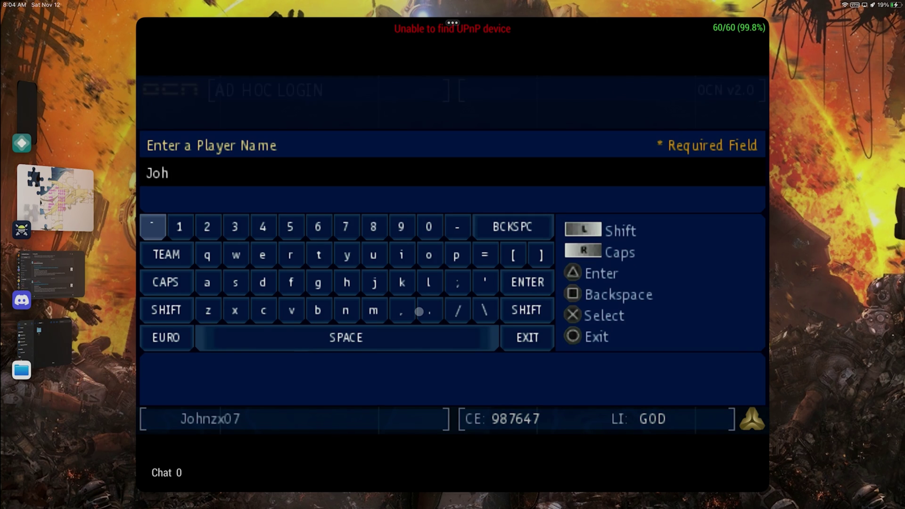
key(Return)
key(Down)
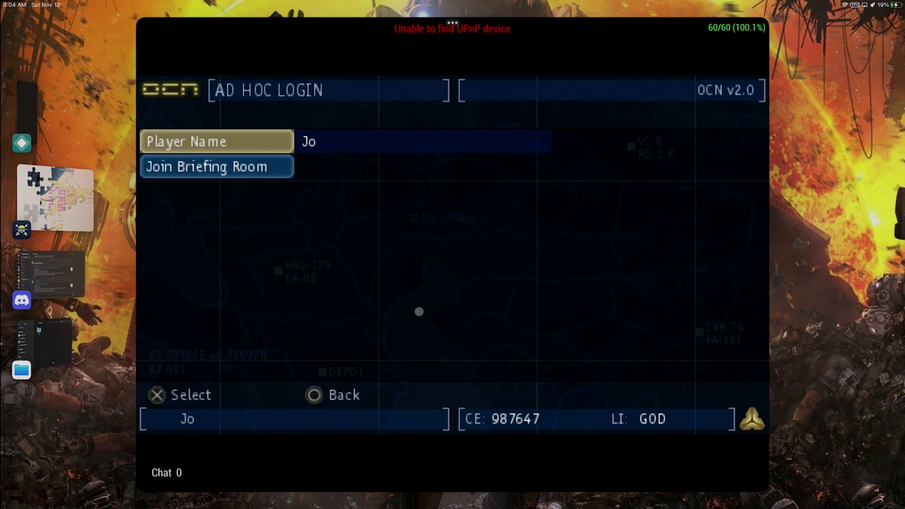
key(Up)
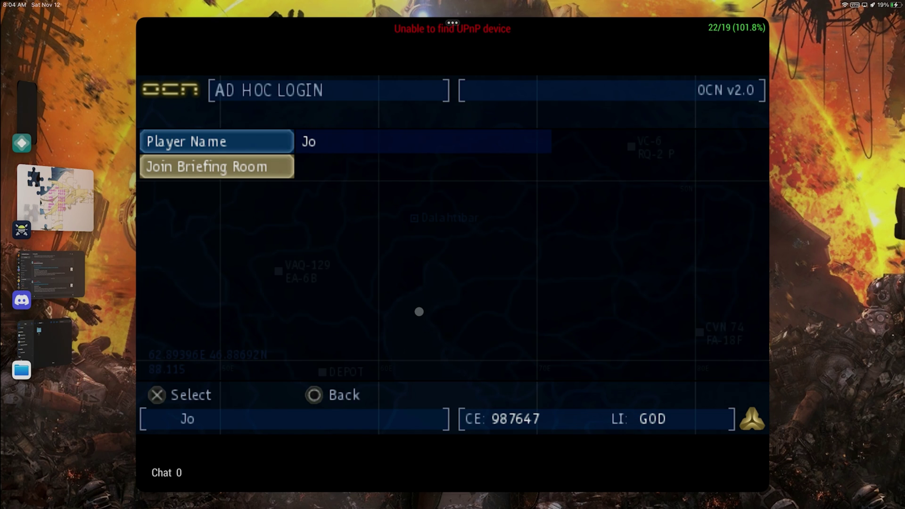
key(Return)
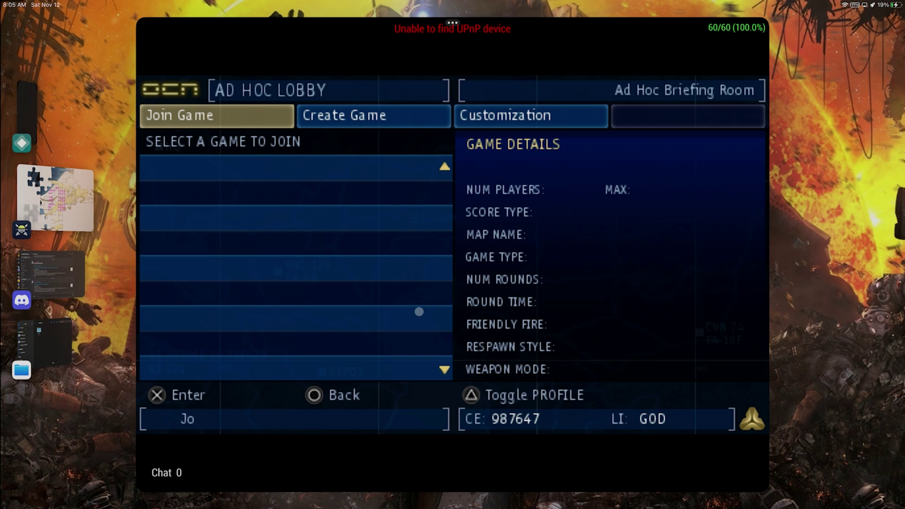
Create a game loaded from Saved Game 1 settings, start hosting AND!, then pause the emulator
key(Right)
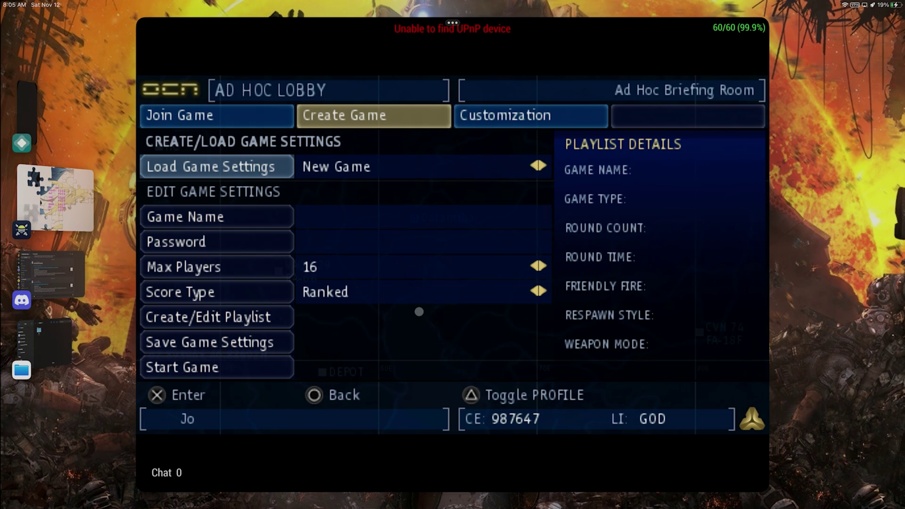
key(Return)
key(Right)
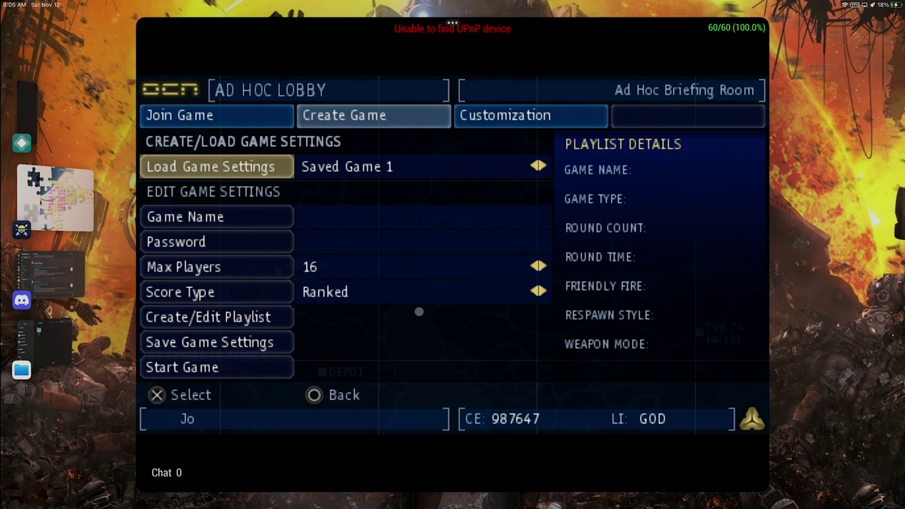
key(Return)
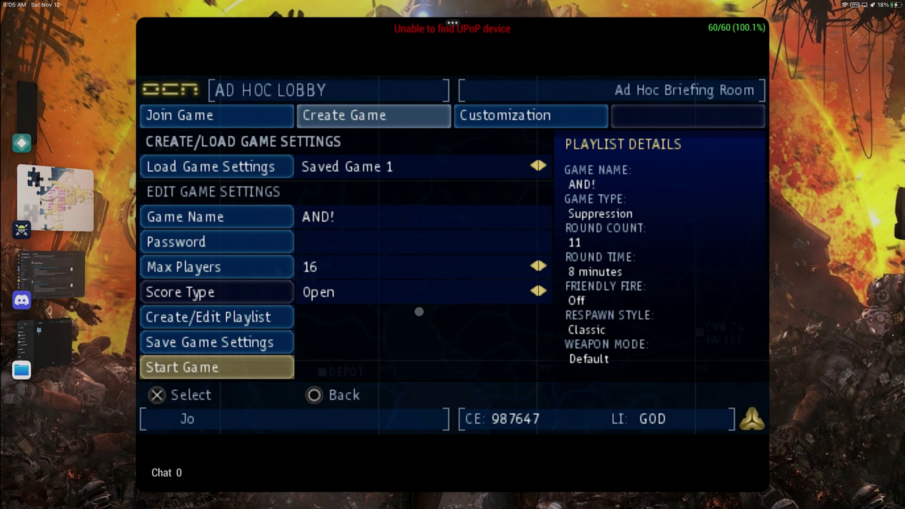
key(Return)
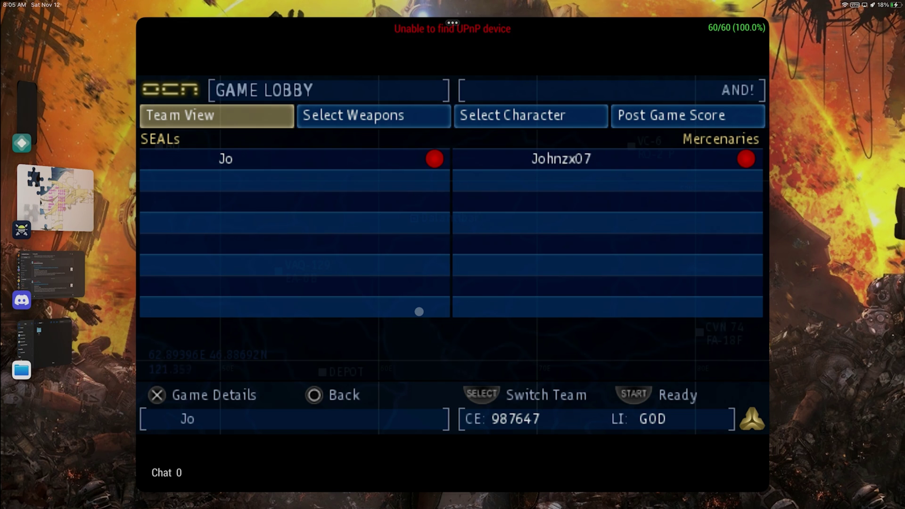
key(Escape)
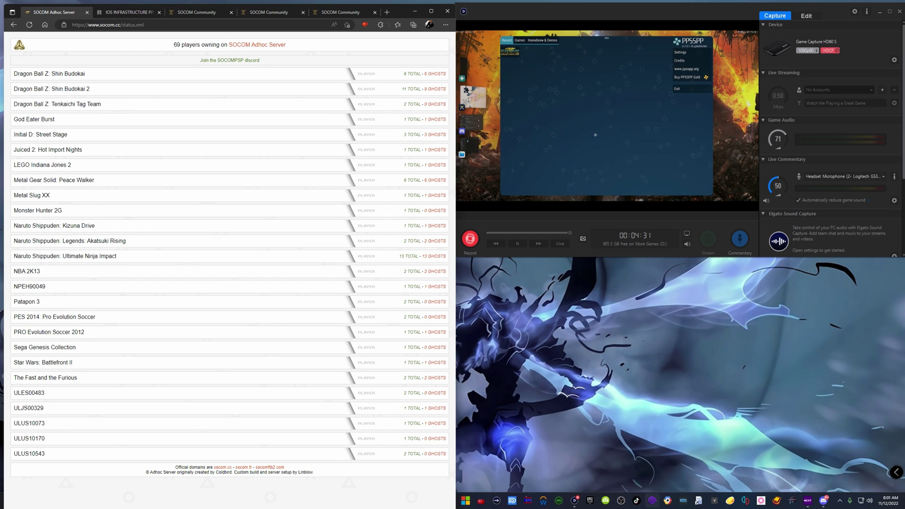
Decline Discord's audio device switch, open SOCOMPSP Online's online-status channel, then view the socom.cc status page
click(823, 501)
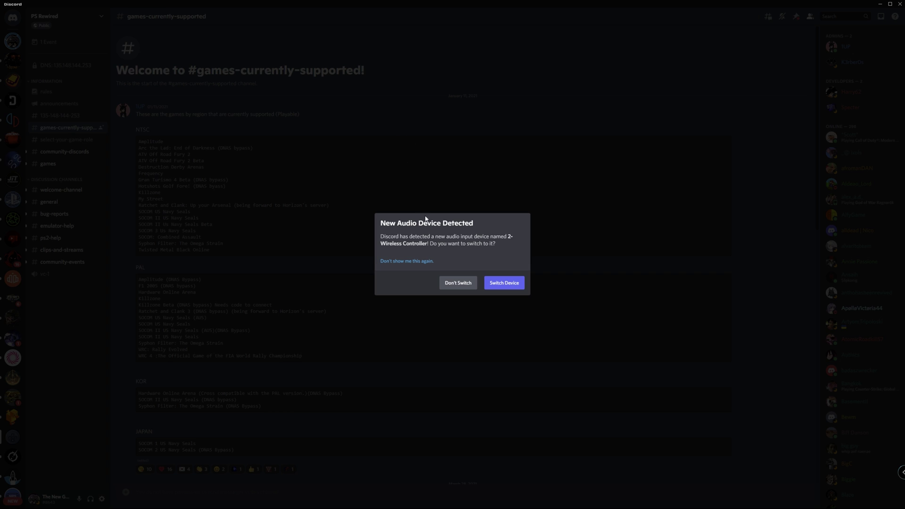
click(471, 285)
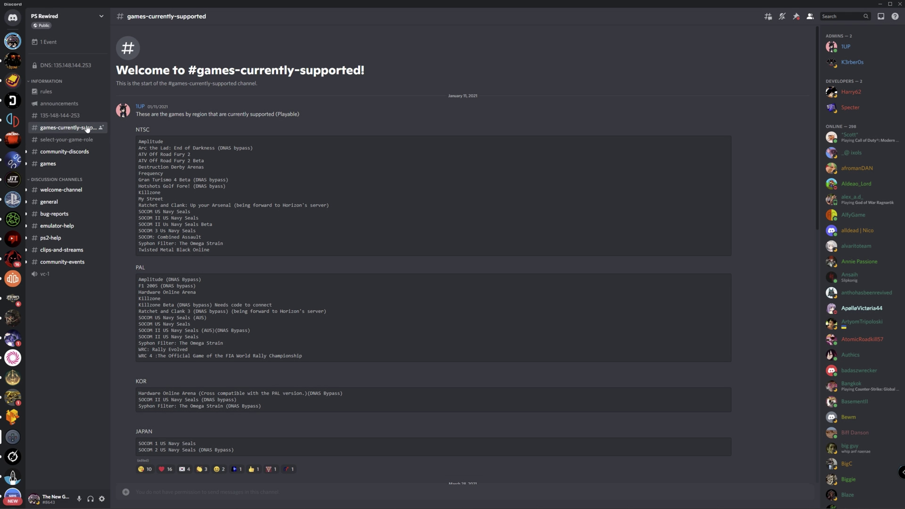
scroll(12, 339, down, 5)
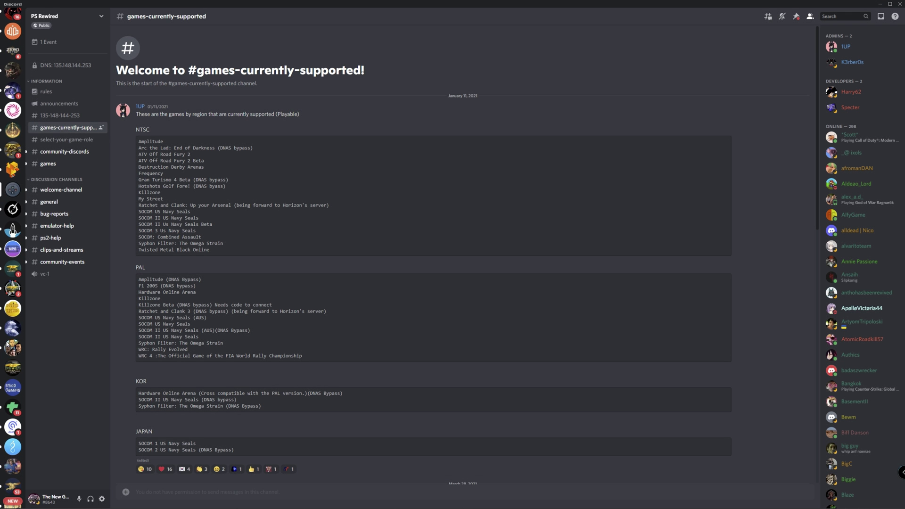
click(13, 367)
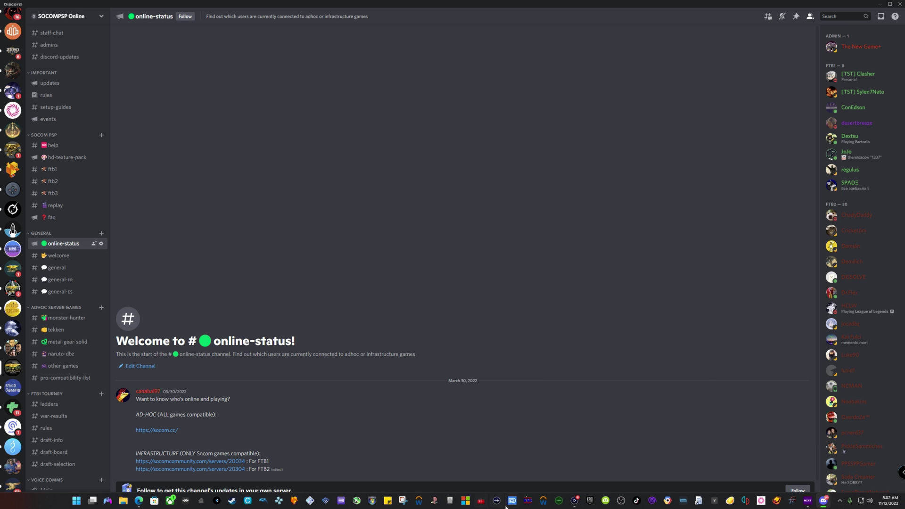
click(139, 501)
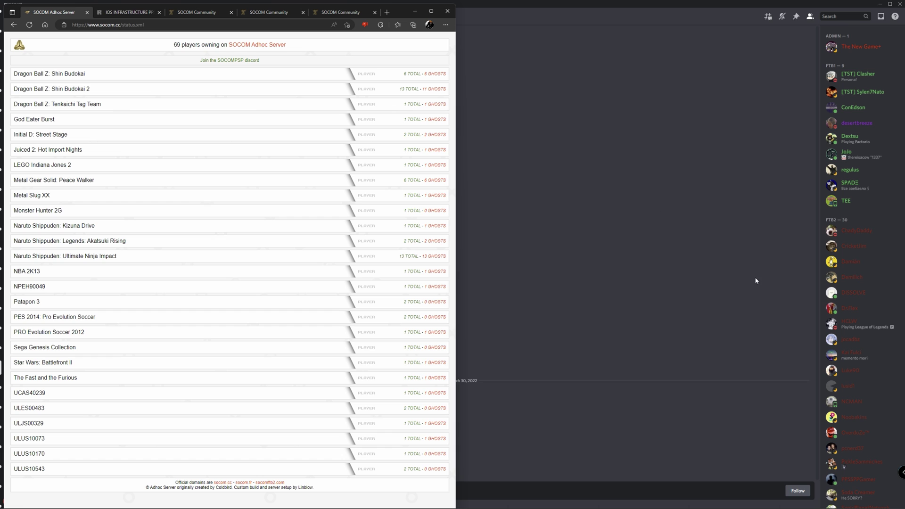
Check the FTB1, FTB2, SOCOM Community home and infrastructure server pages, then return to Discord
click(184, 14)
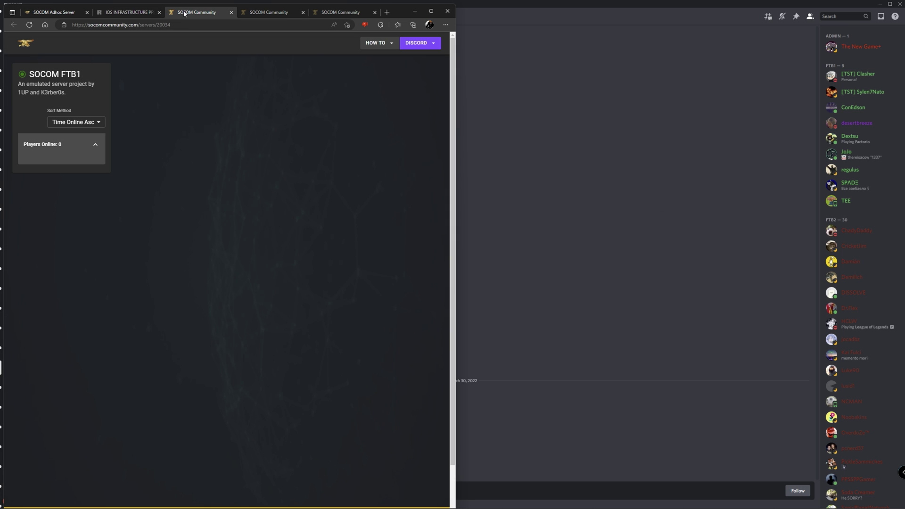
click(274, 15)
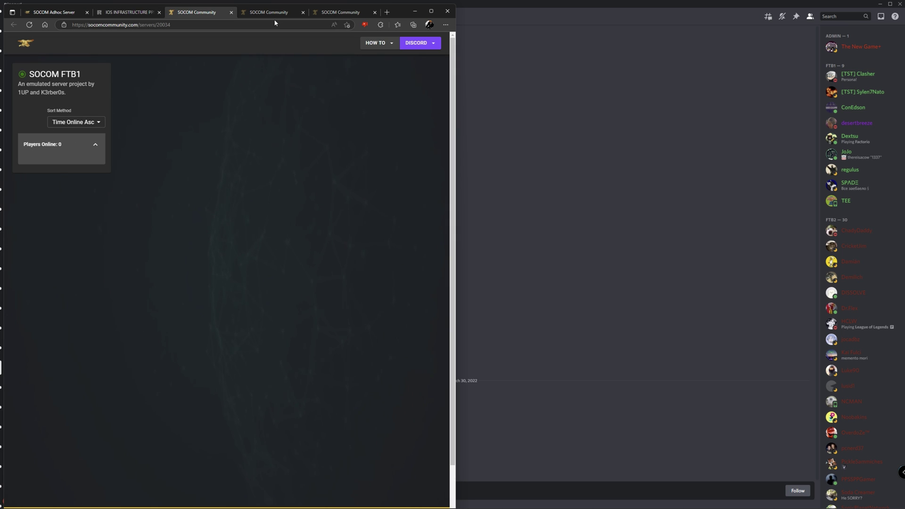
click(339, 12)
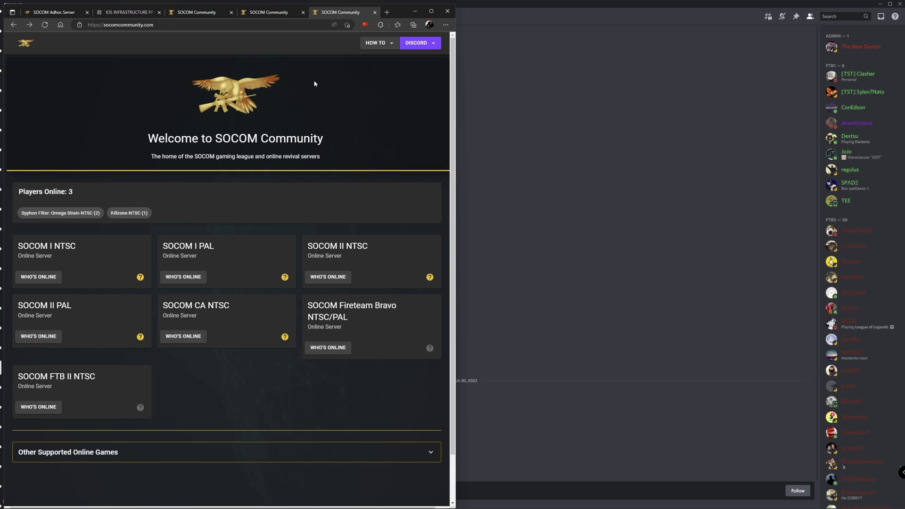
click(126, 12)
click(682, 71)
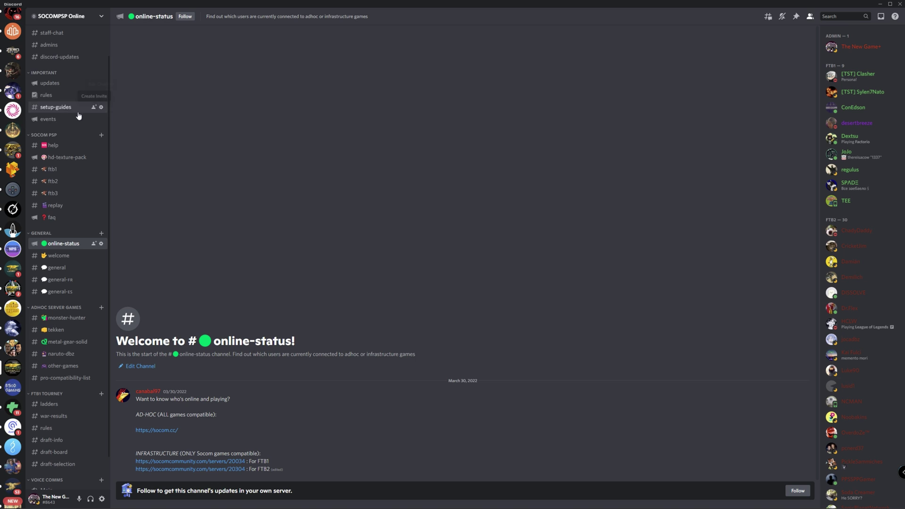
click(13, 189)
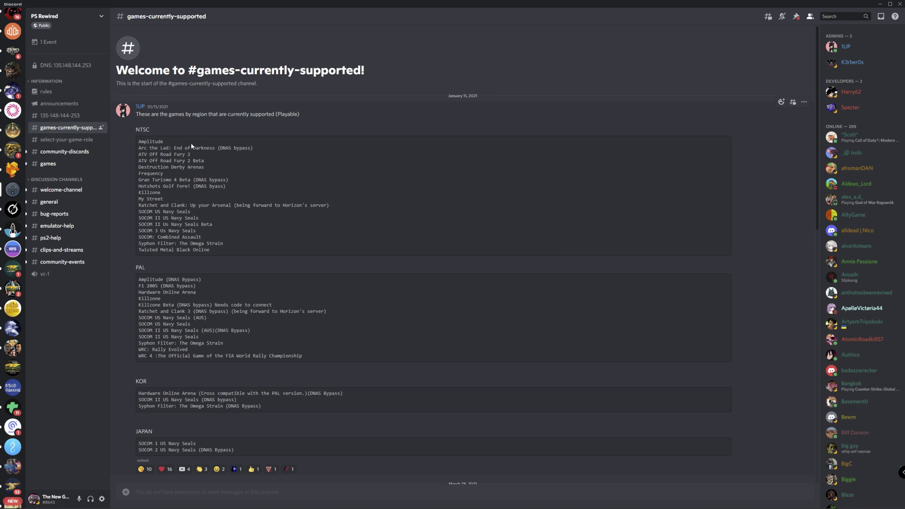
Scroll through PS Rewired's games-currently-supported list, then go back to the SOCOMPSP Online server
scroll(181, 161, down, 3)
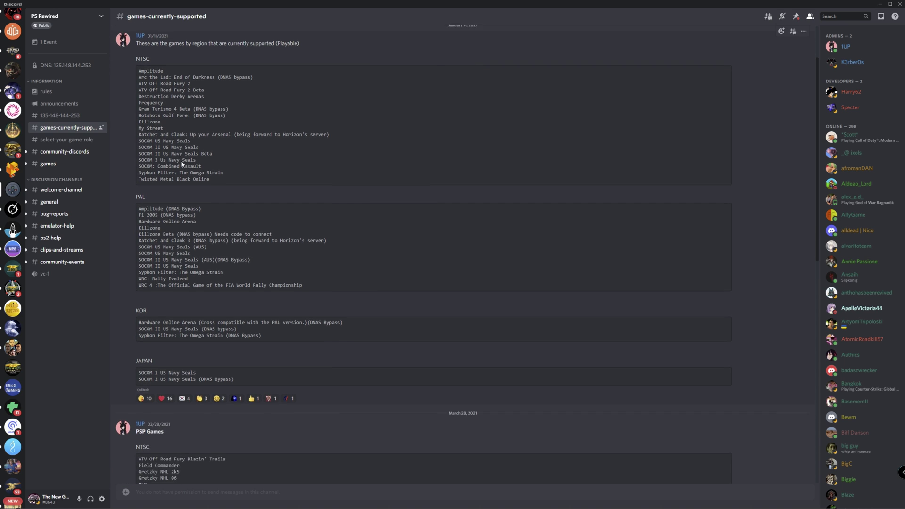
scroll(181, 161, up, 3)
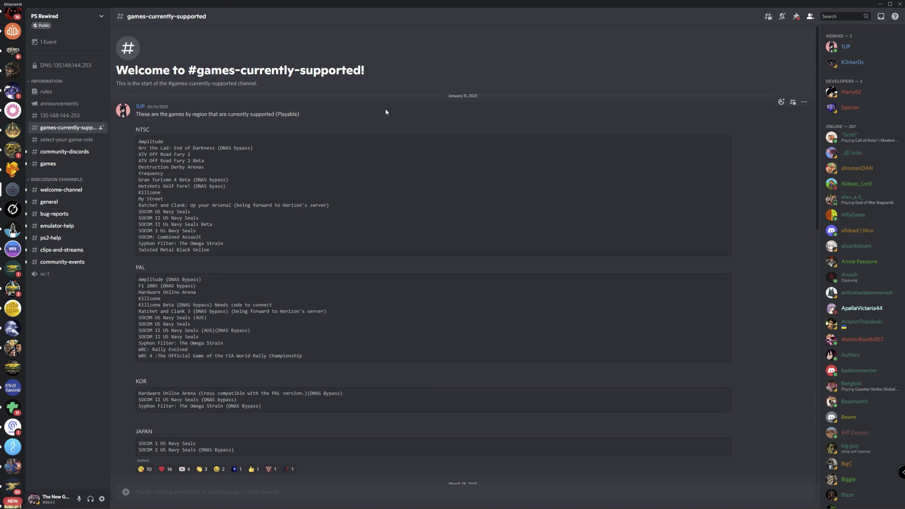
scroll(386, 110, down, 5)
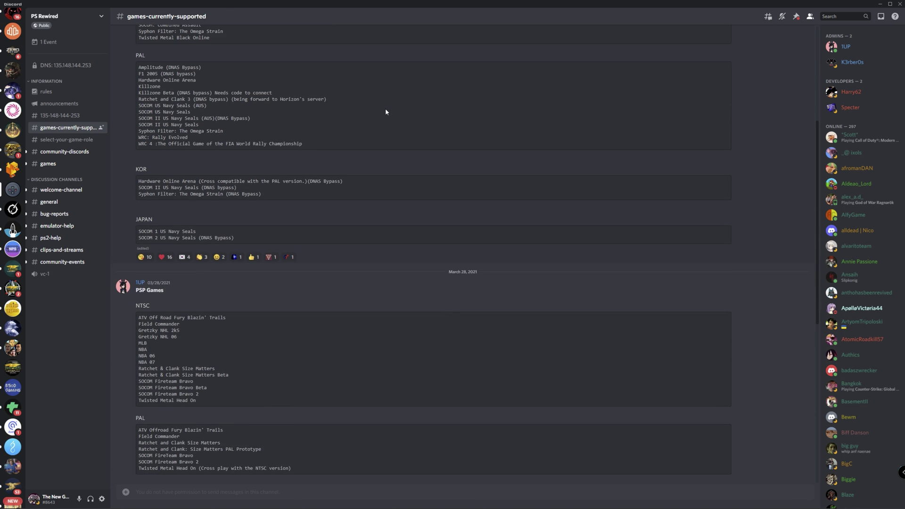
scroll(377, 123, down, 4)
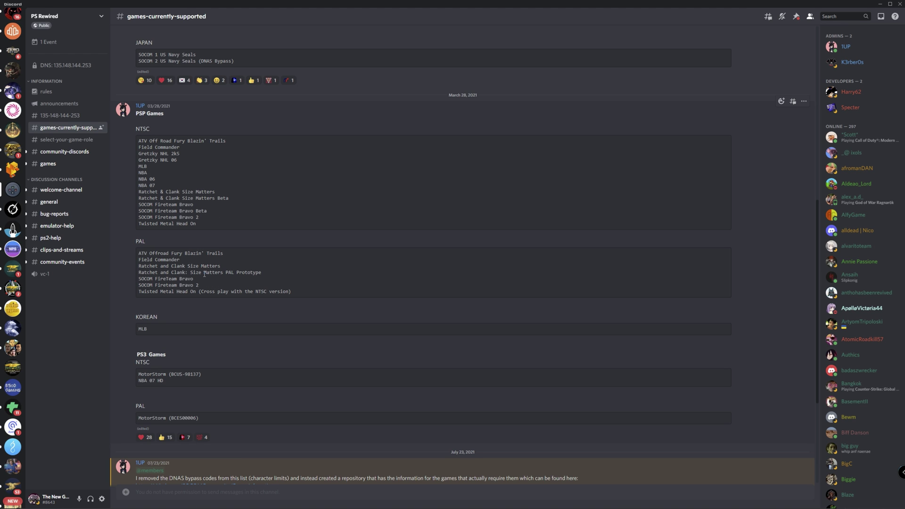
scroll(198, 287, down, 2)
scroll(216, 279, up, 8)
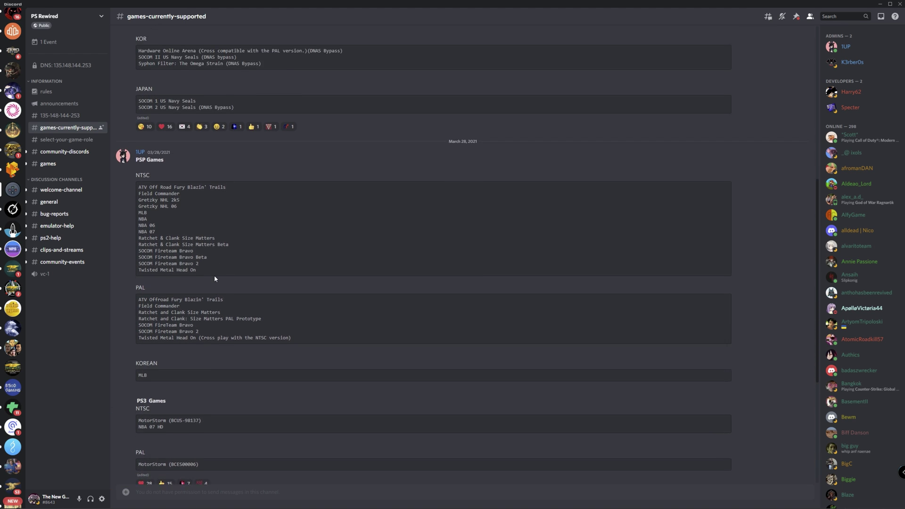
scroll(228, 241, up, 3)
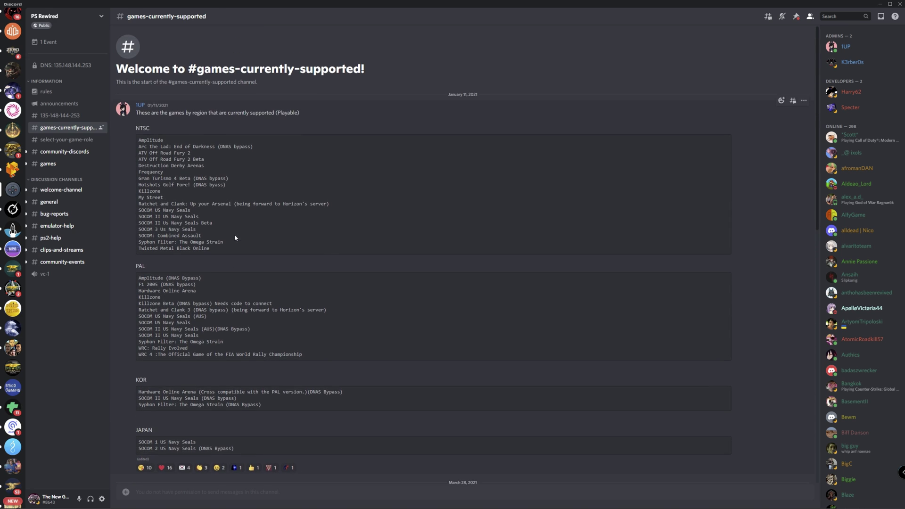
click(12, 368)
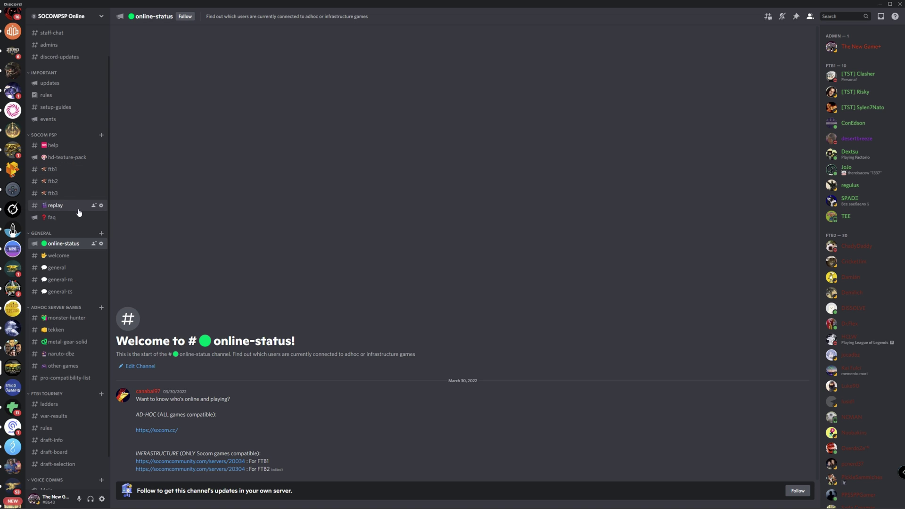
Open the PPSSPP Ad-hoc Compatibility spreadsheet from #pro-compatibility-list, browse it, then return to the server status page
click(70, 378)
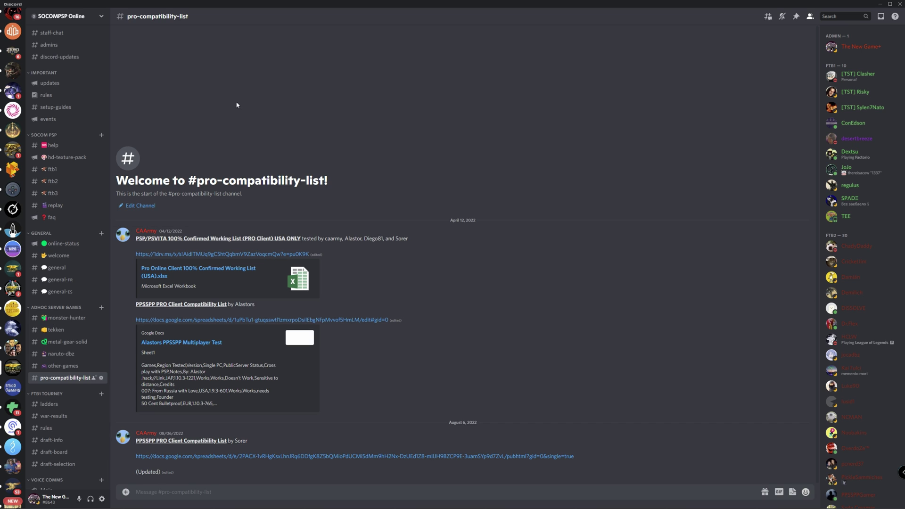
click(287, 457)
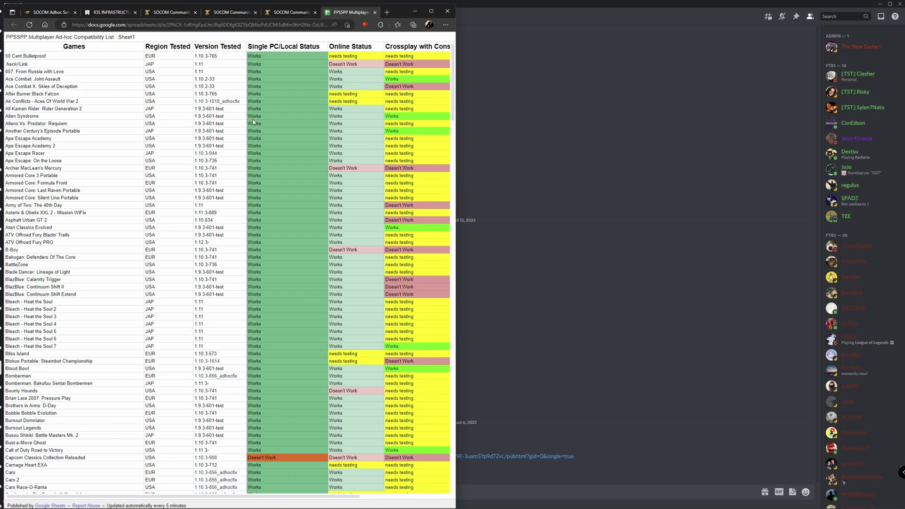
scroll(253, 123, down, 2)
scroll(250, 161, down, 1)
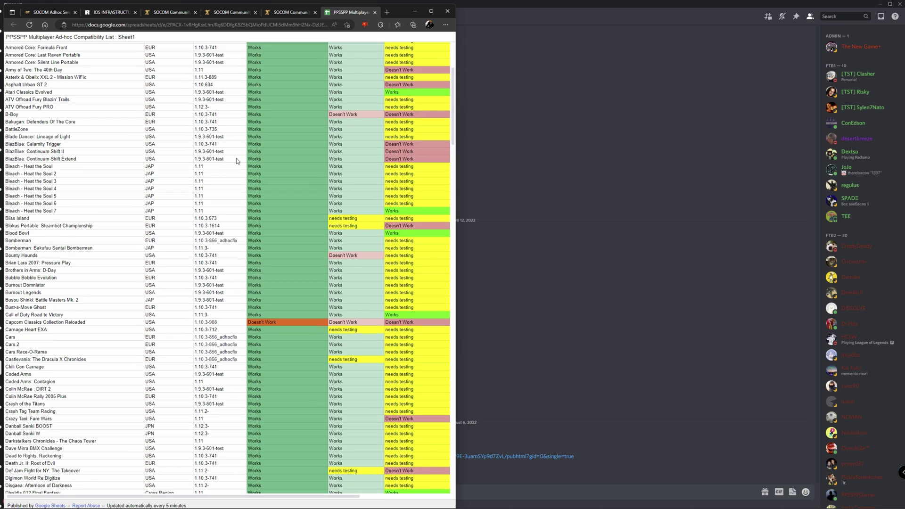
drag(344, 497, 435, 503)
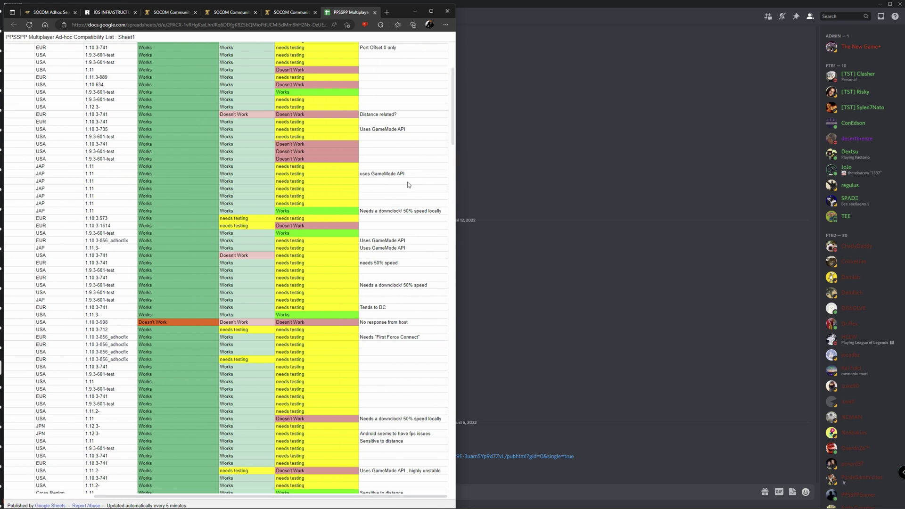
scroll(408, 185, up, 3)
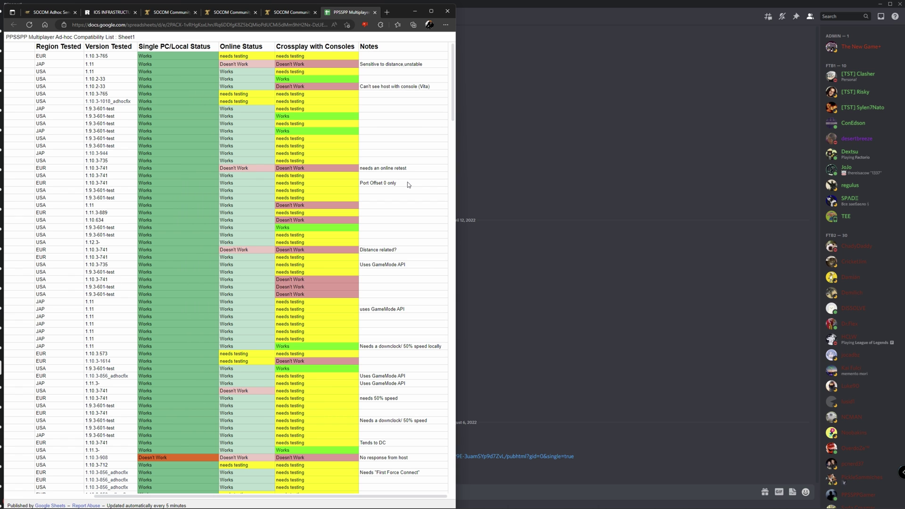
scroll(408, 184, down, 6)
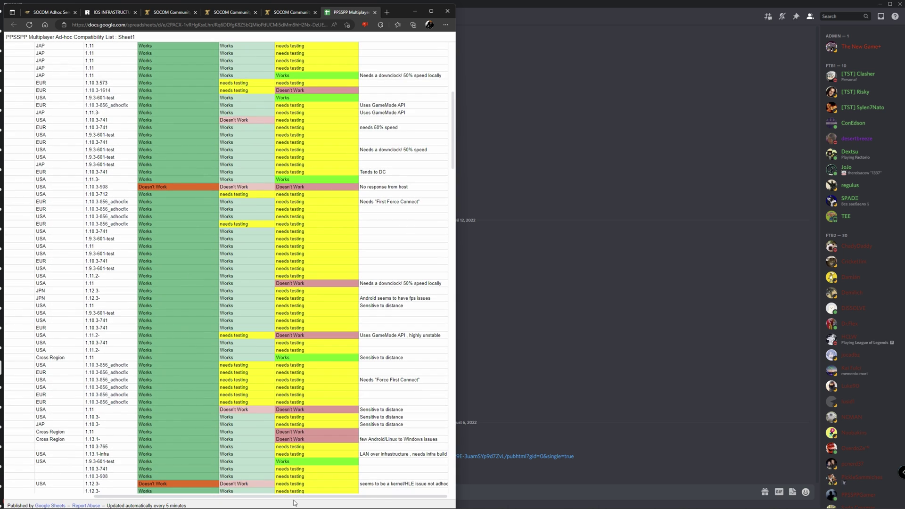
drag(296, 496, 188, 501)
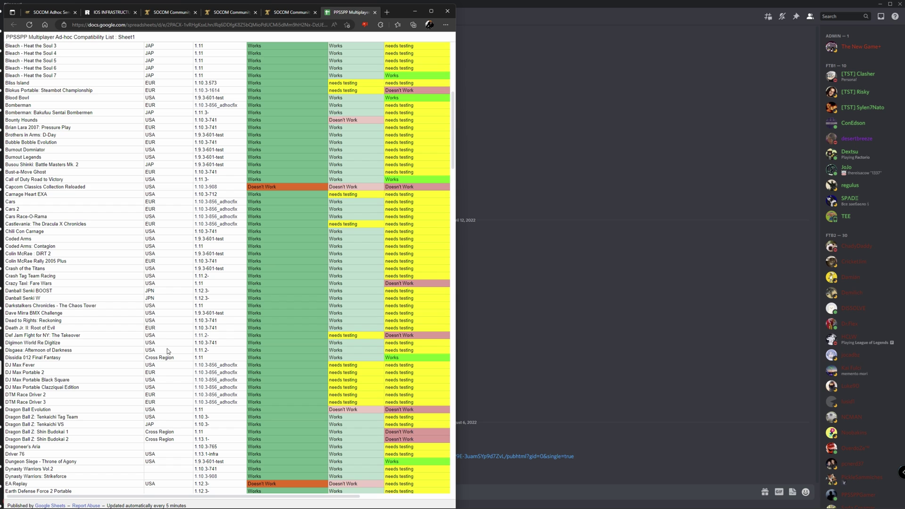
click(29, 10)
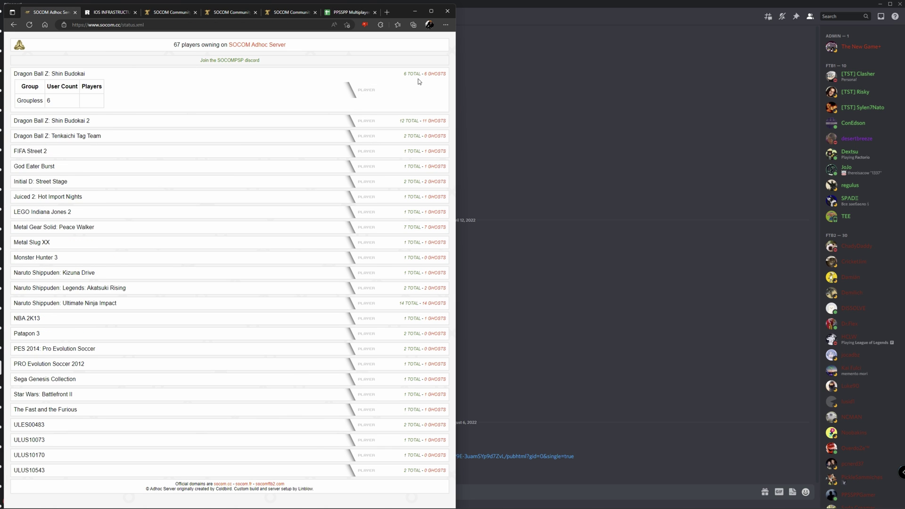
Minimize Discord to read the SOCOM Adhoc Server list of games with players online
click(879, 3)
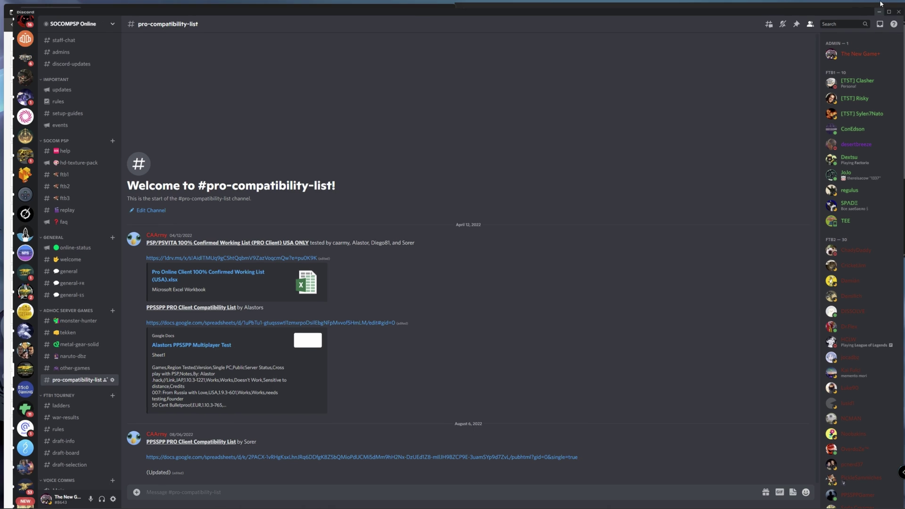
mouse_move(659, 507)
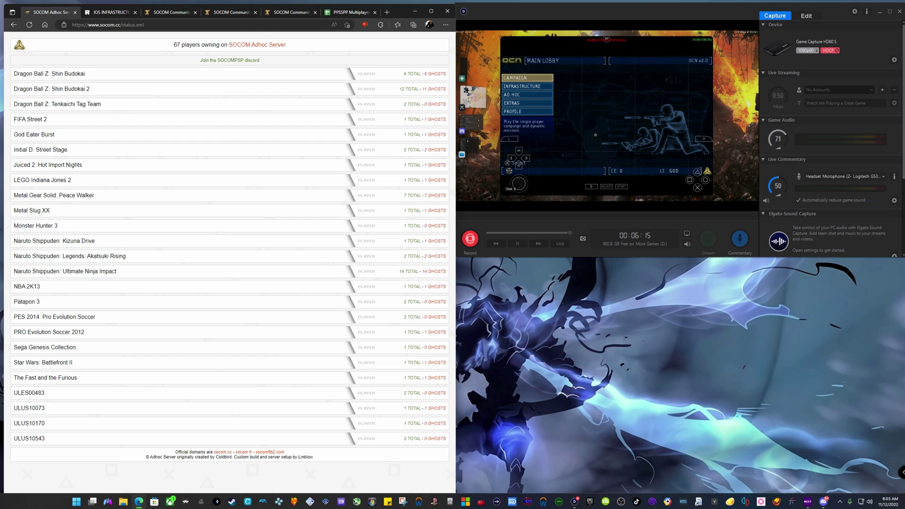
Launch PPSSPP from the taskbar and shift its window slightly up and right
click(281, 502)
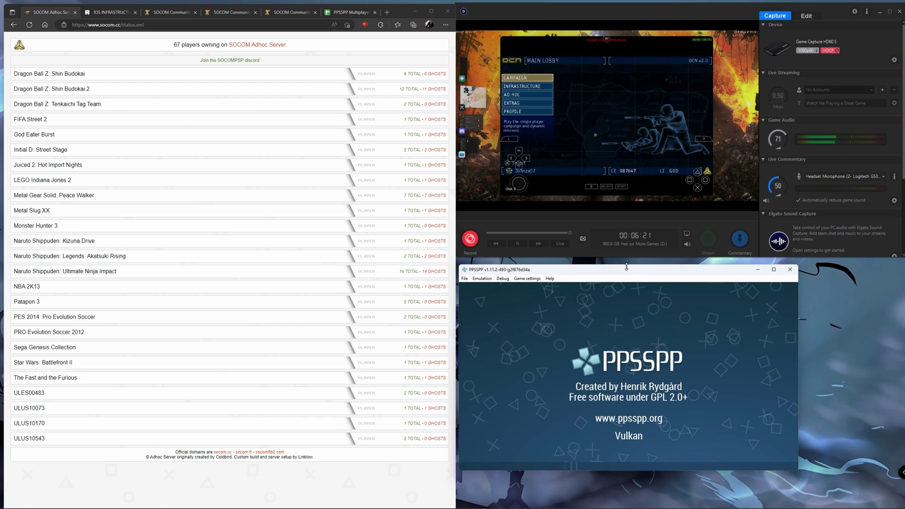
drag(626, 267, 632, 264)
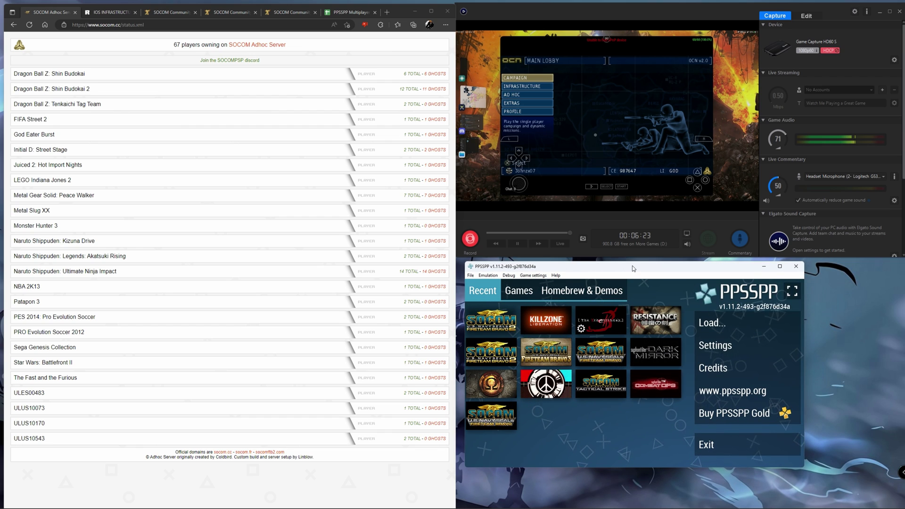